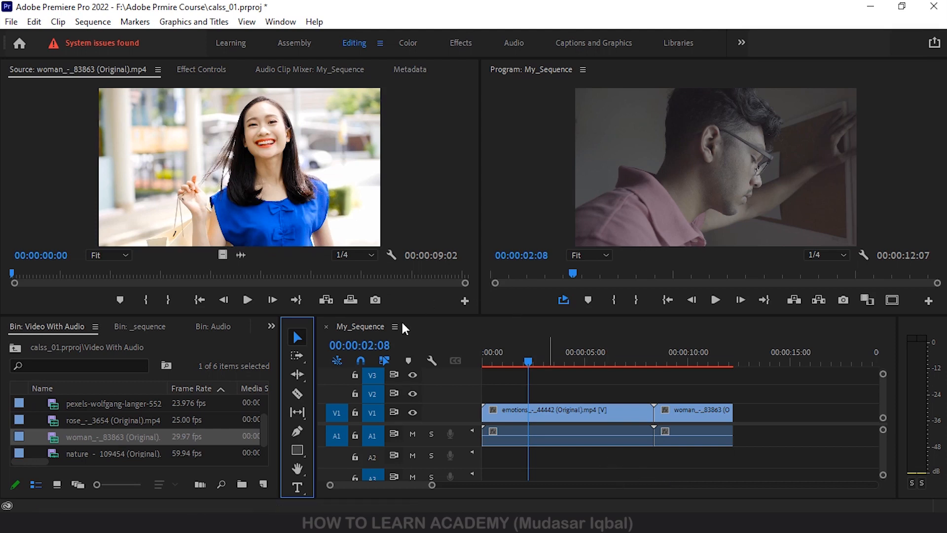
Move the playhead to 00:00:00:21 with Track Select Forward active, and return to the Selection tool
click(298, 359)
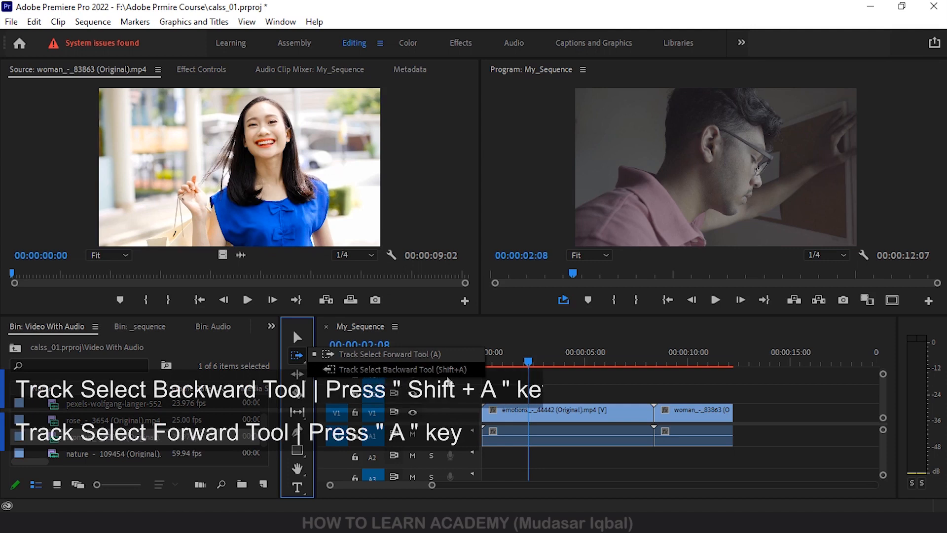
click(497, 338)
drag(499, 336, 498, 333)
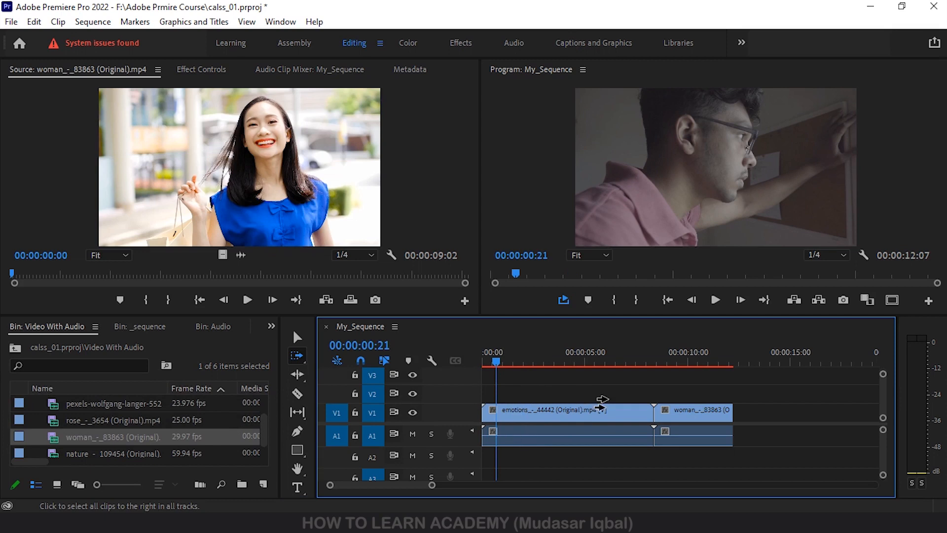
click(297, 340)
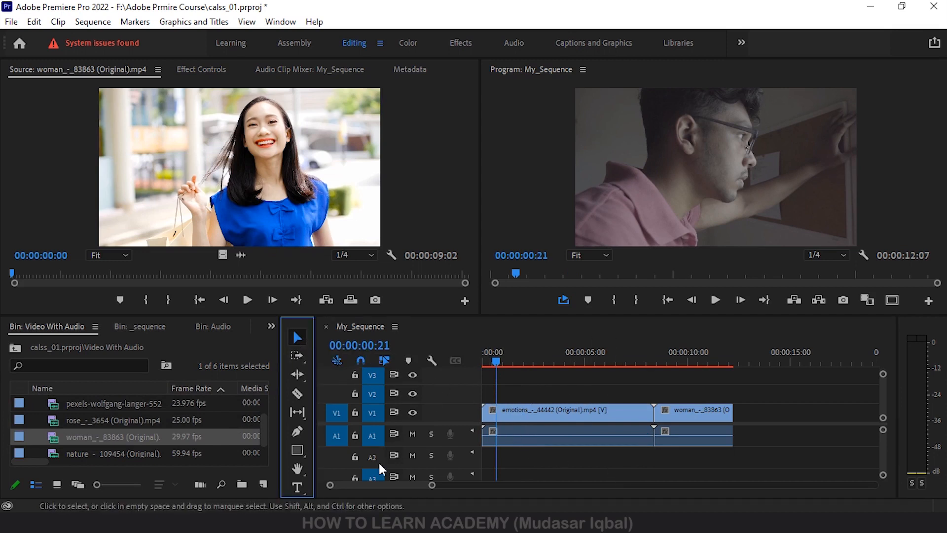
Append rose_-_3654 (Original).mp4 and nature_-_109454 (Original).mp4 from the bin to the end of the clips on V1
drag(99, 420, 736, 435)
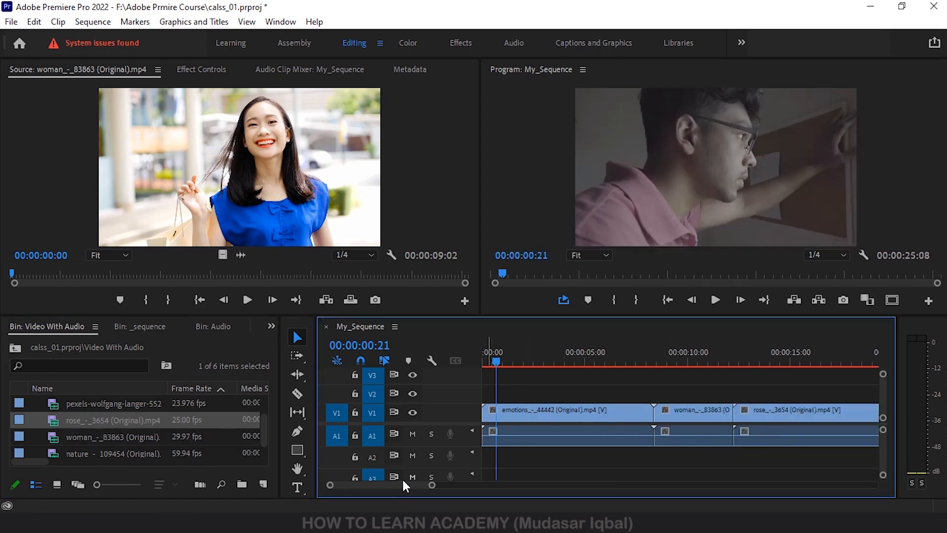
key(backslash)
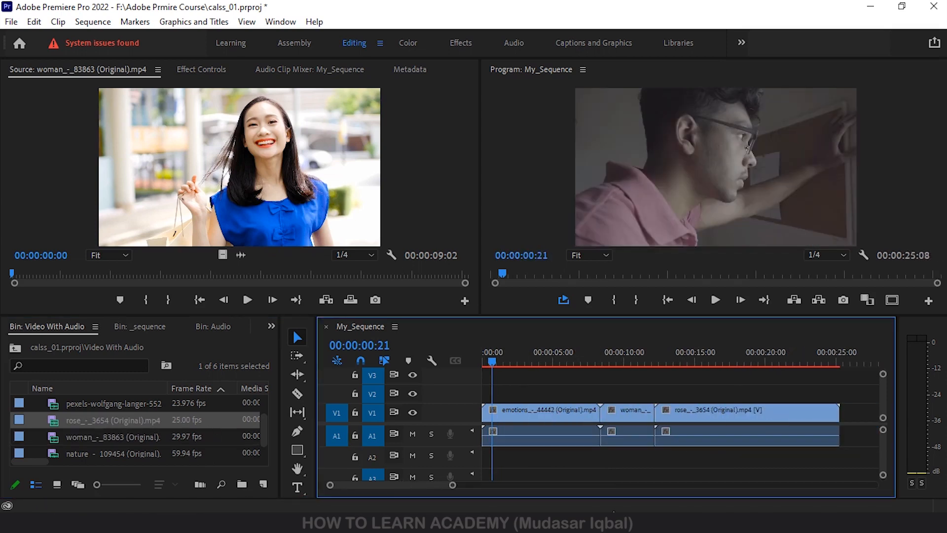
scroll(581, 429, down, 2)
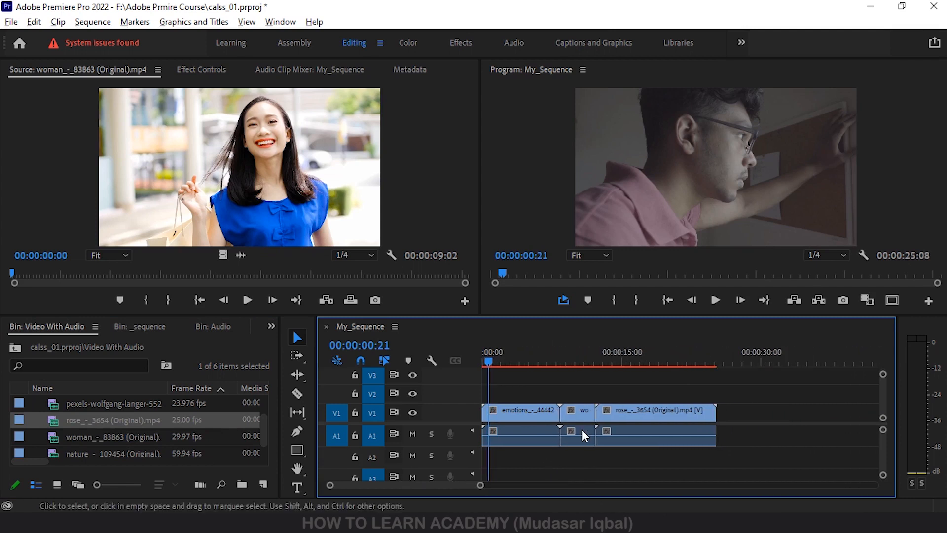
drag(96, 458, 700, 434)
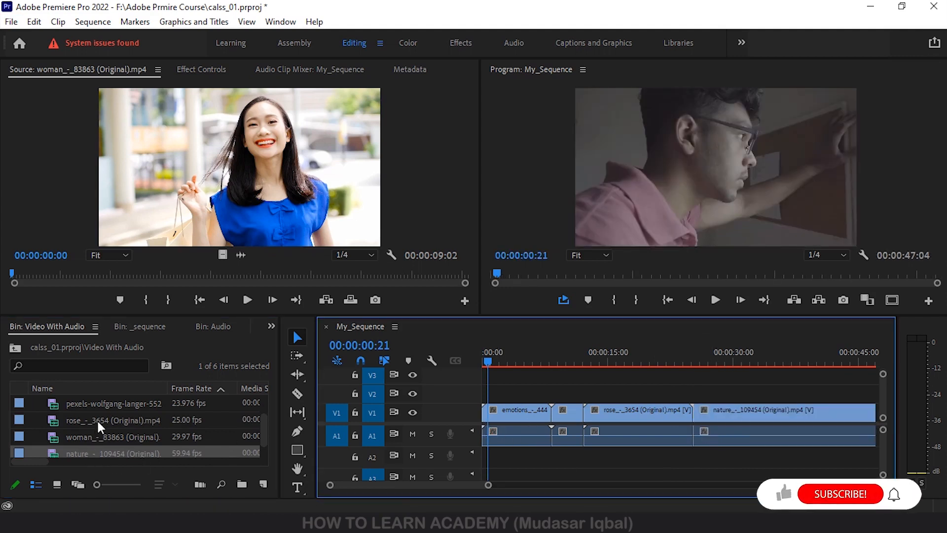
Place two copies of the pexels-wolfgang-langer clip end to end on V2, and the rose clip followed by the nature clip on V3
drag(99, 404, 588, 393)
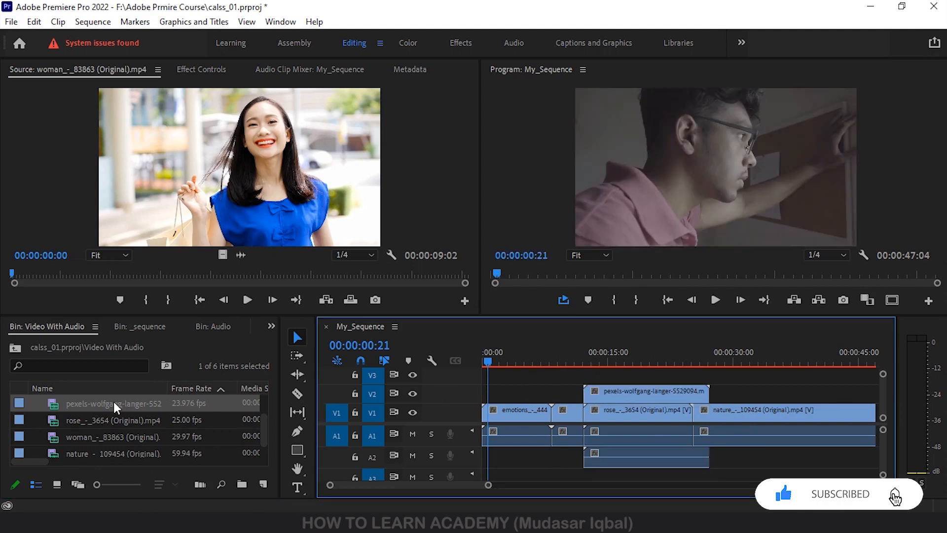
drag(117, 404, 716, 399)
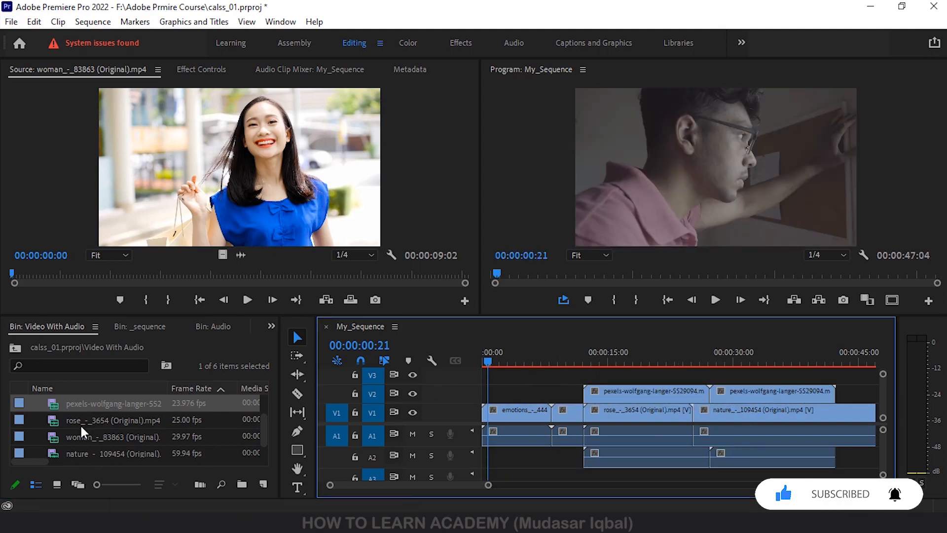
drag(115, 420, 669, 377)
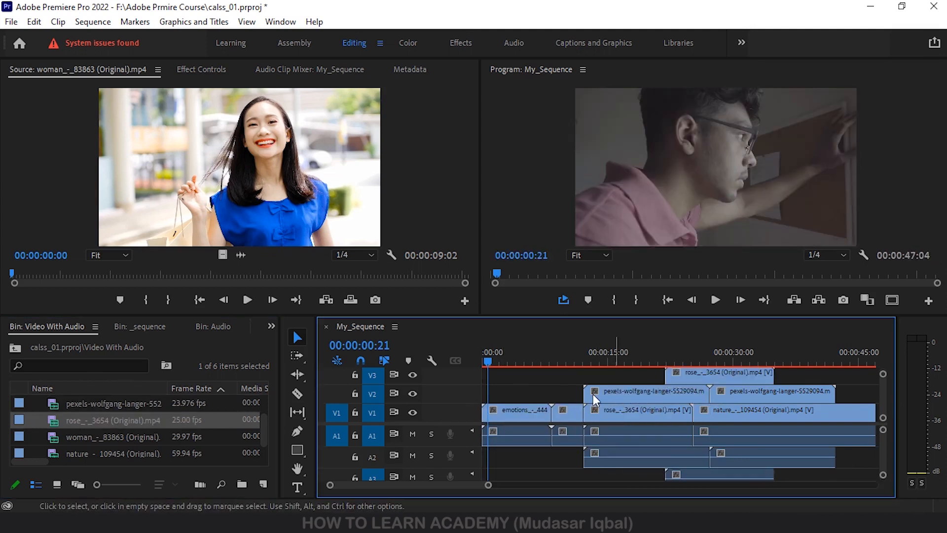
scroll(103, 421, down, 1)
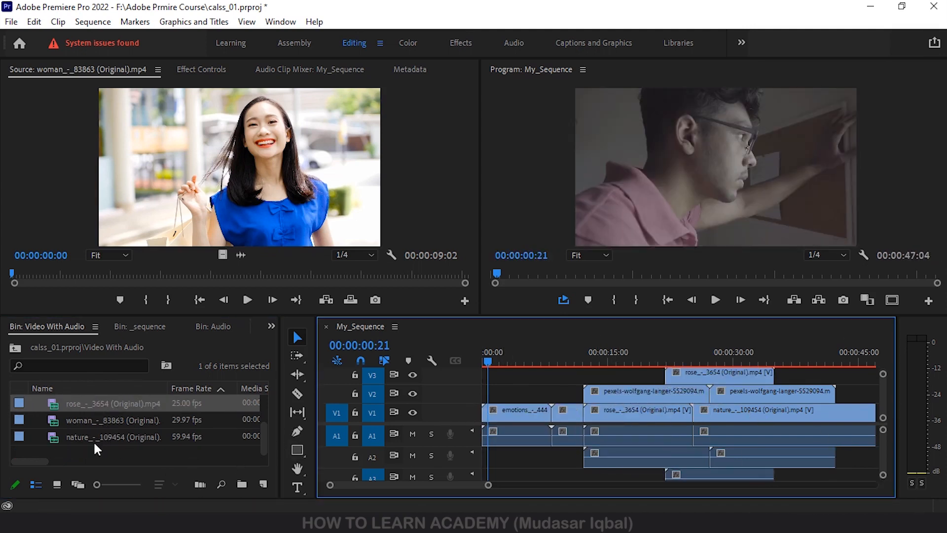
drag(93, 438, 774, 376)
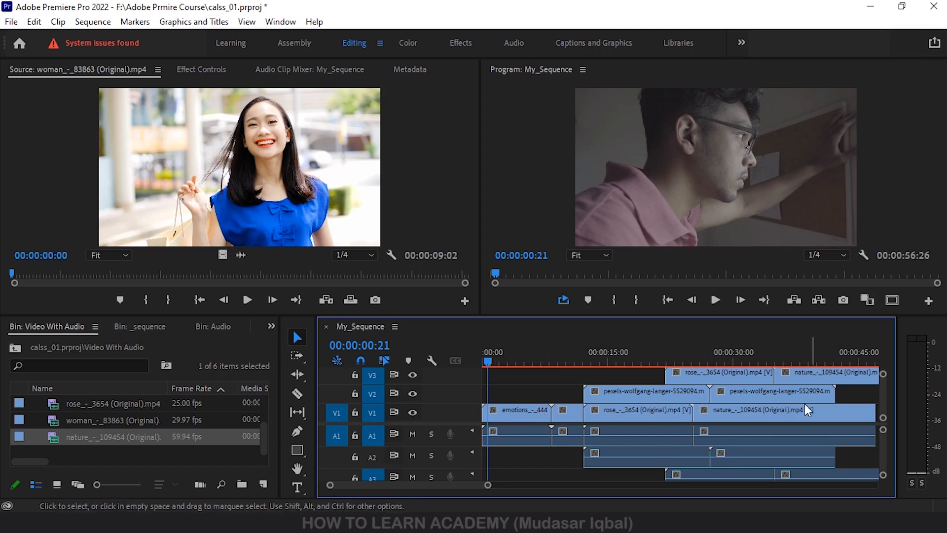
mouse_move(467, 487)
mouse_down()
mouse_move(493, 486)
mouse_move(479, 486)
mouse_up()
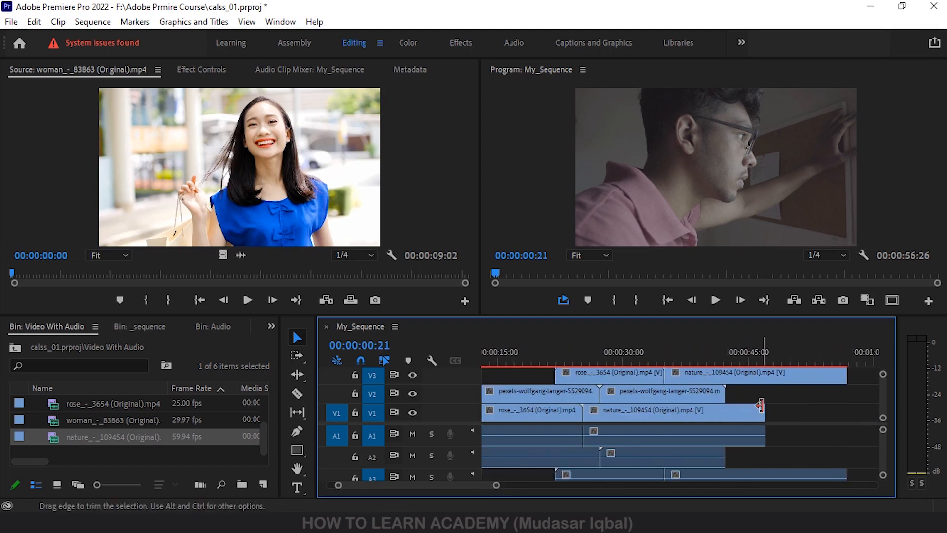
drag(407, 484, 397, 484)
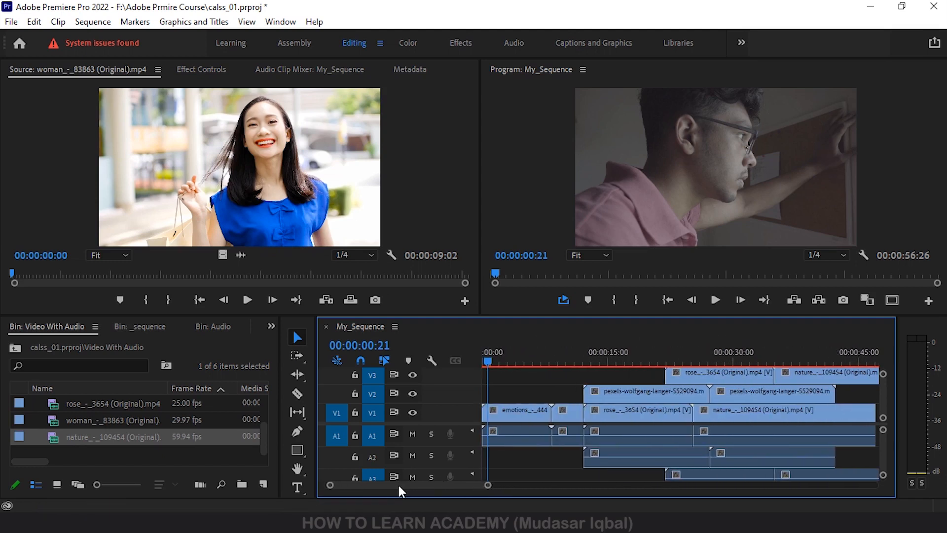
Set the playhead to 00:00:15:00 in the sequence
click(711, 379)
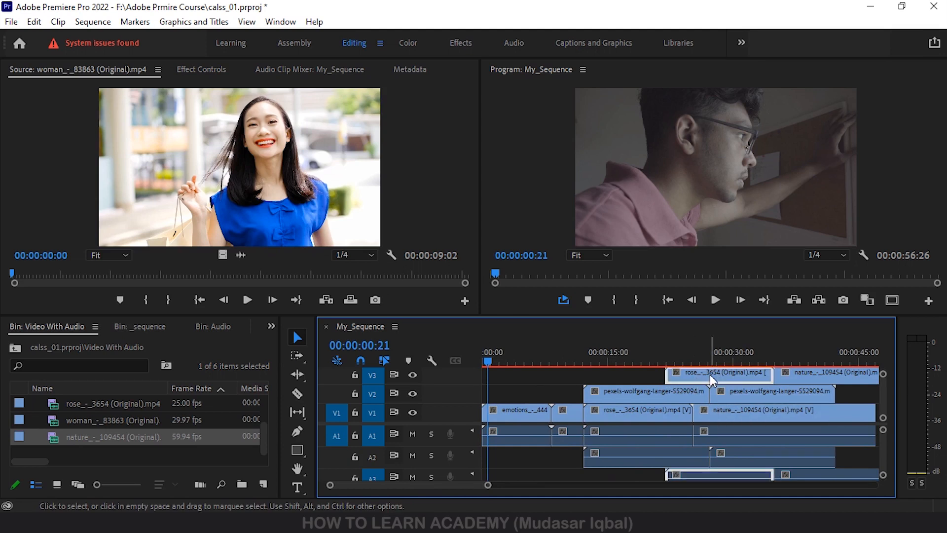
drag(711, 374, 611, 357)
click(610, 362)
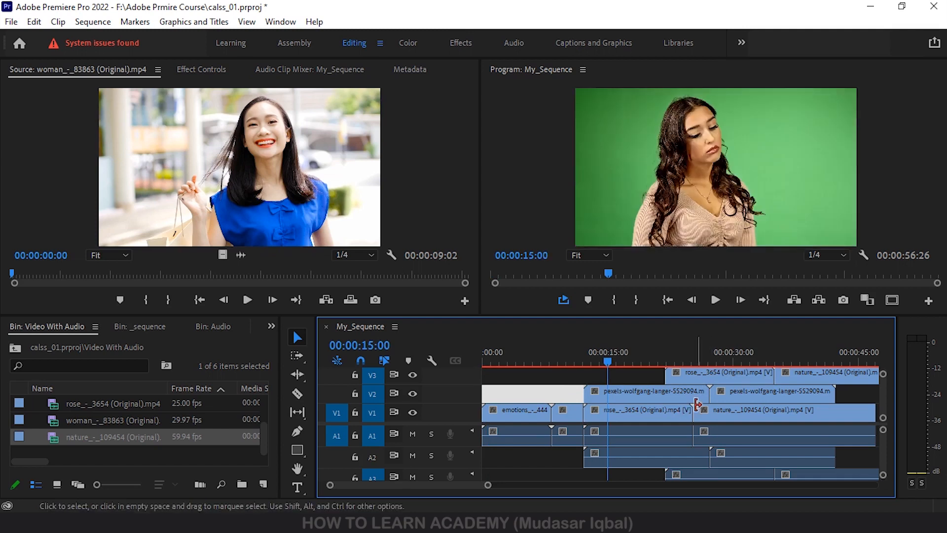
Select the V3 rose clip and first V2 pexels clip individually, and the V1 rose and nature clips together
click(704, 373)
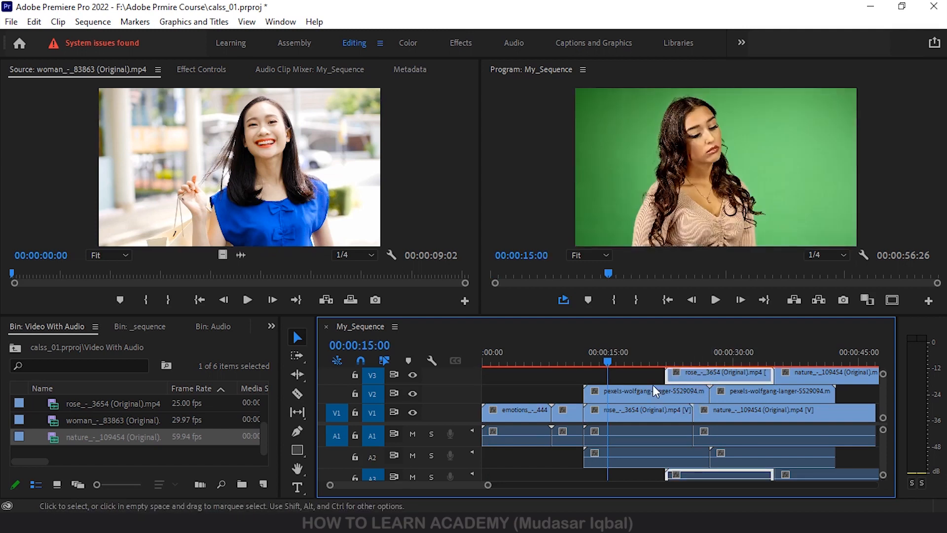
click(635, 395)
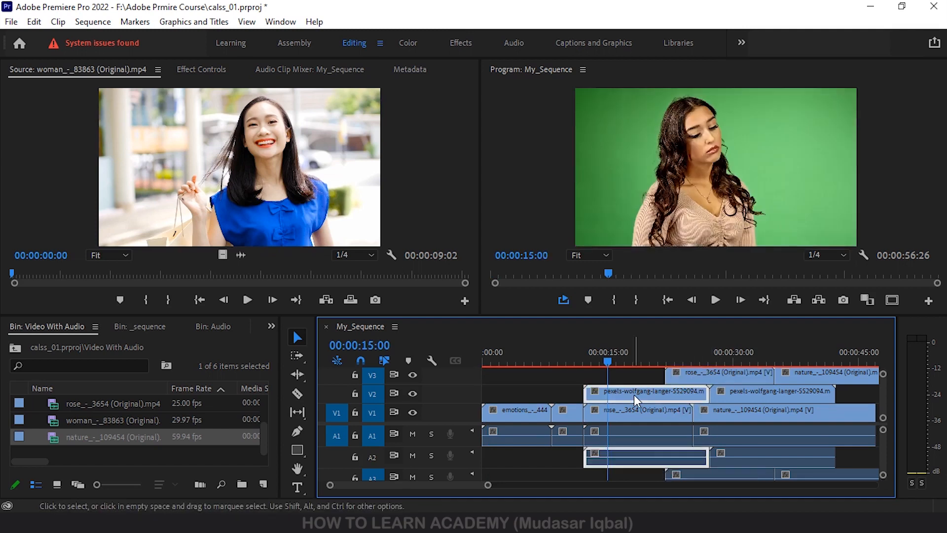
click(709, 372)
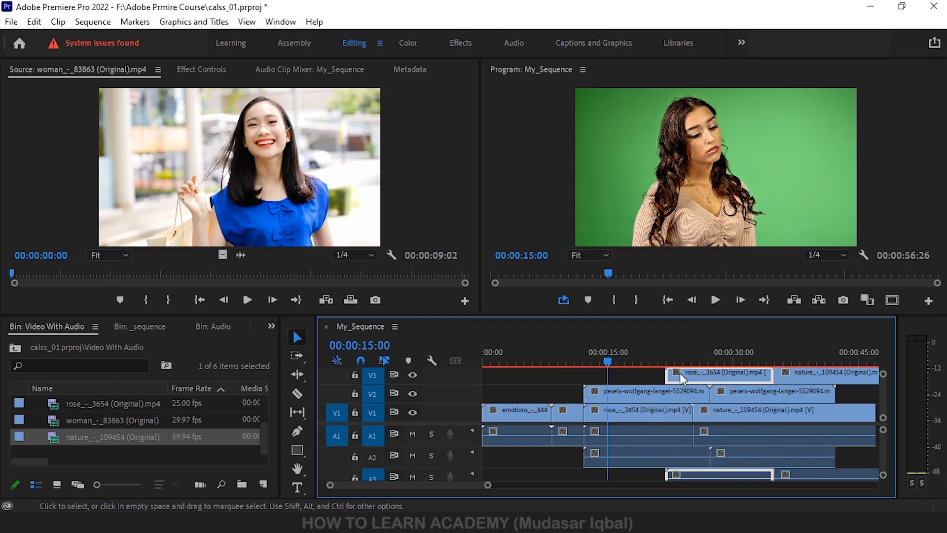
click(630, 392)
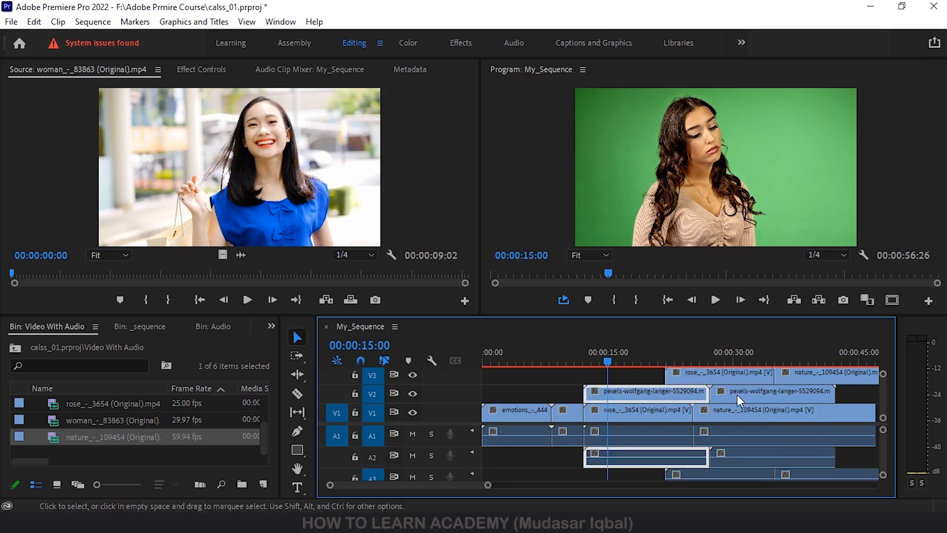
click(621, 418)
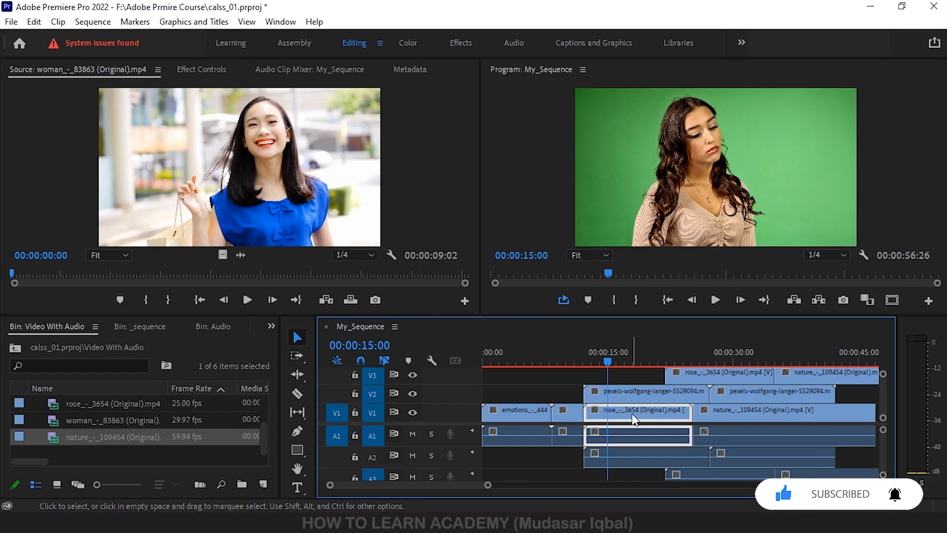
shift+click(730, 413)
Clear the selection and duplicate the second pexels clip from V2 onto the end of V1
scroll(613, 438, right, 3)
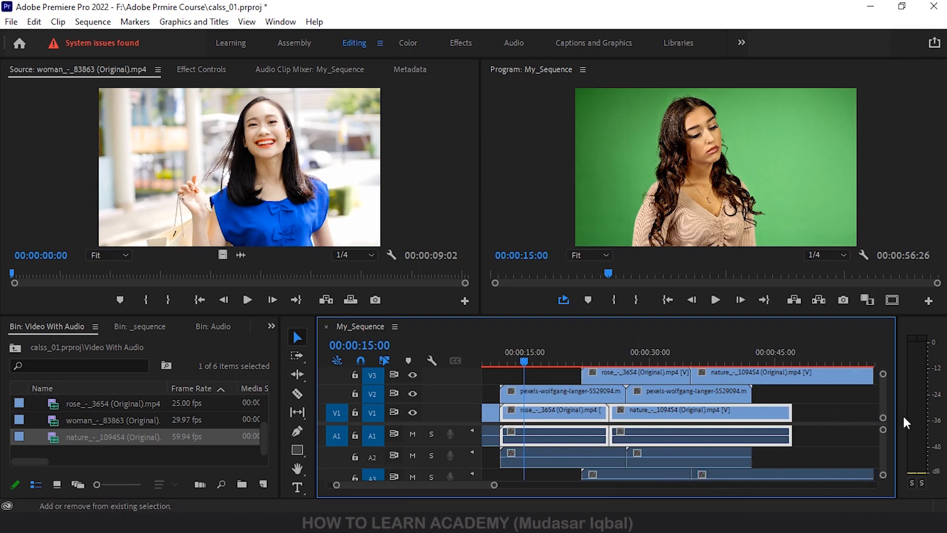
click(828, 422)
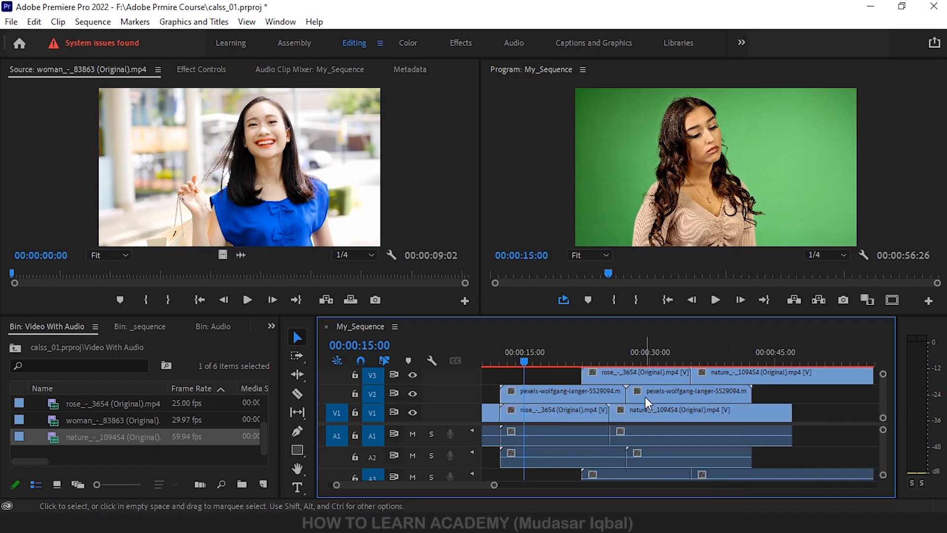
drag(645, 395, 815, 421)
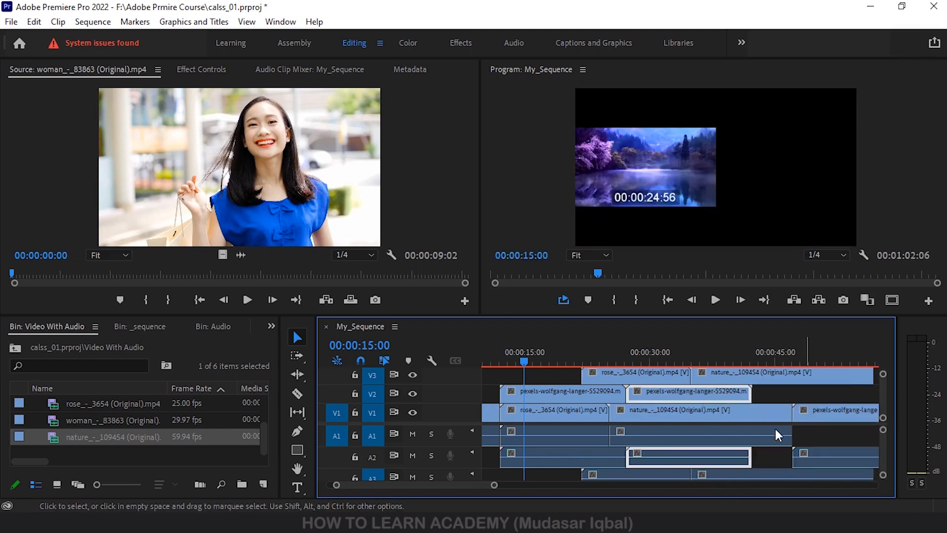
Select the rose, nature and pexels clips on V1 together, and clear the selection
click(558, 411)
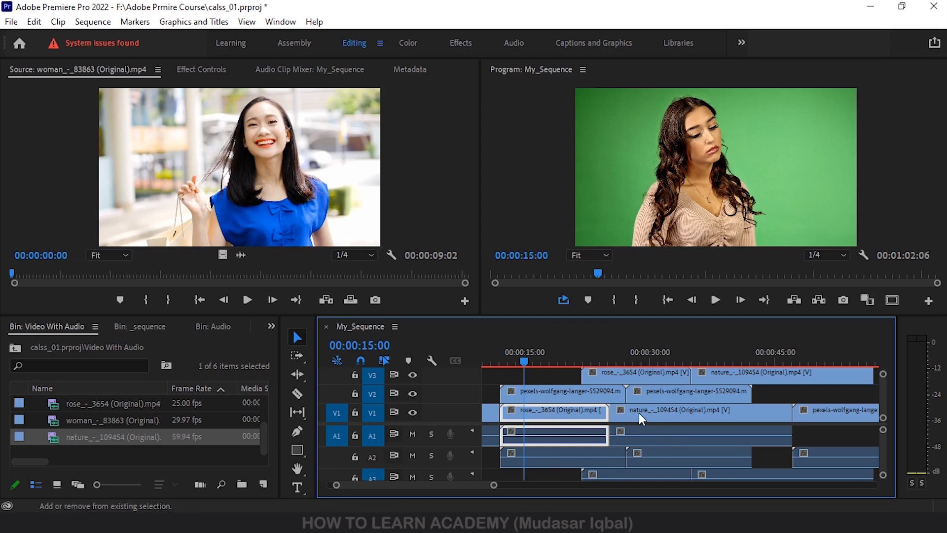
shift+click(653, 413)
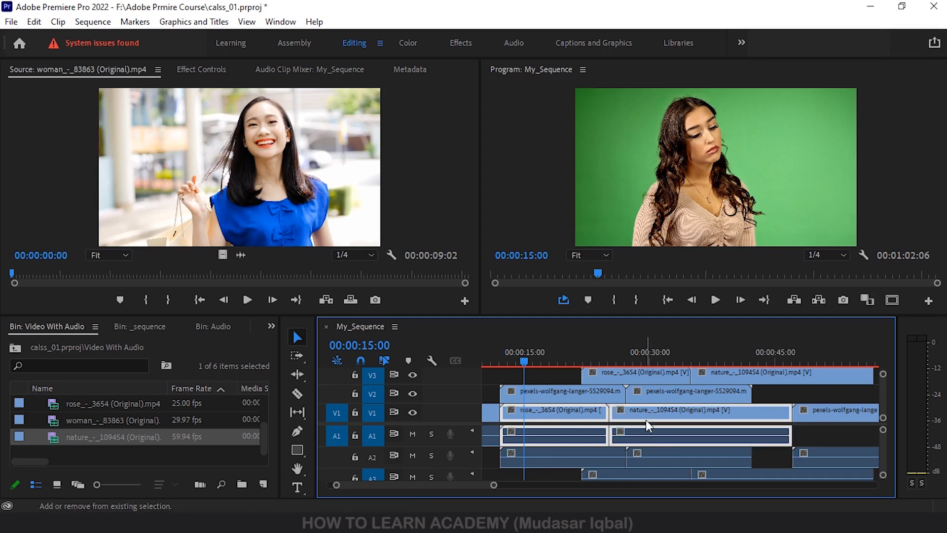
shift+click(818, 412)
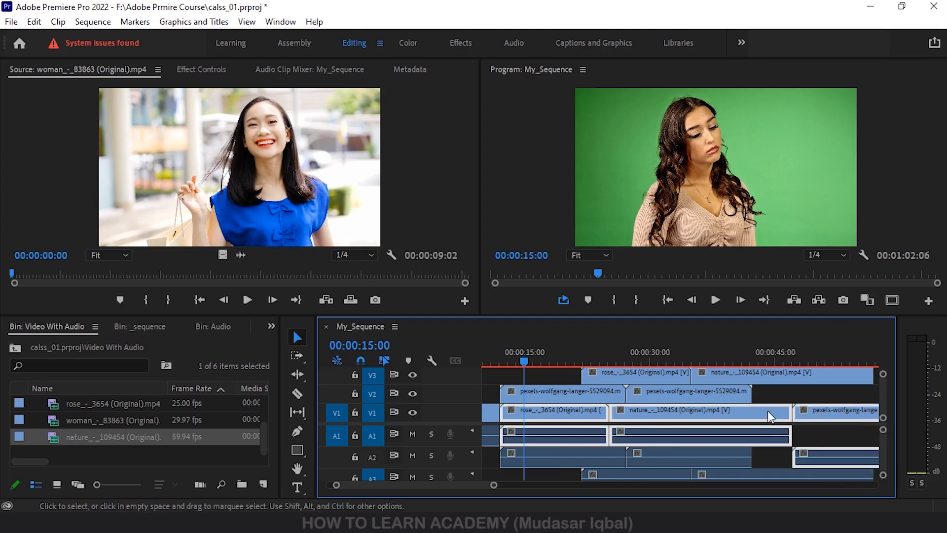
drag(474, 487, 560, 486)
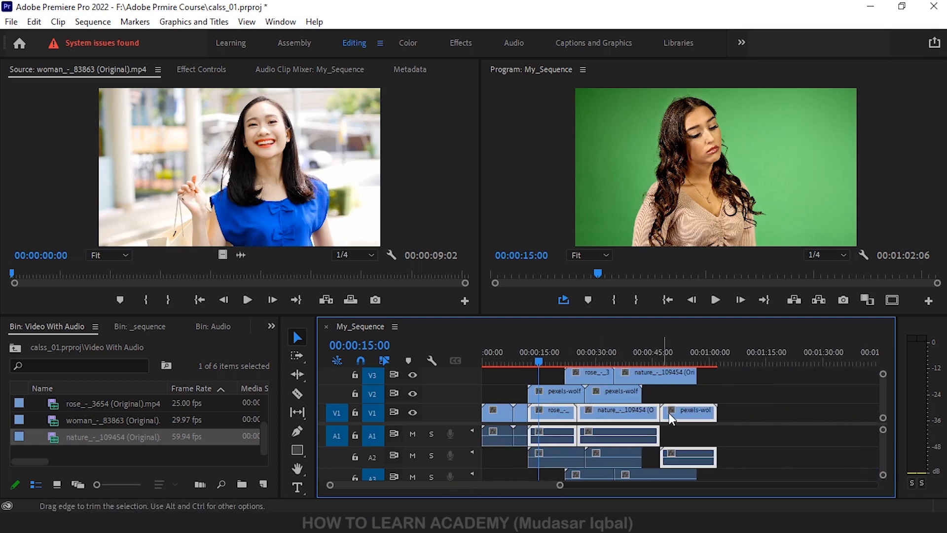
click(797, 417)
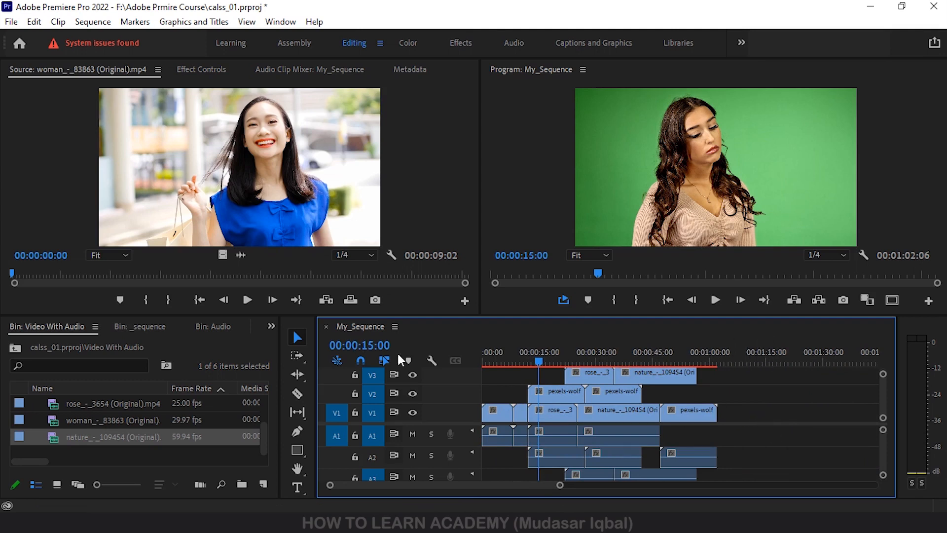
Select all clips on every track from about 00:00:15:00 onward using the Track Select Forward tool
click(300, 356)
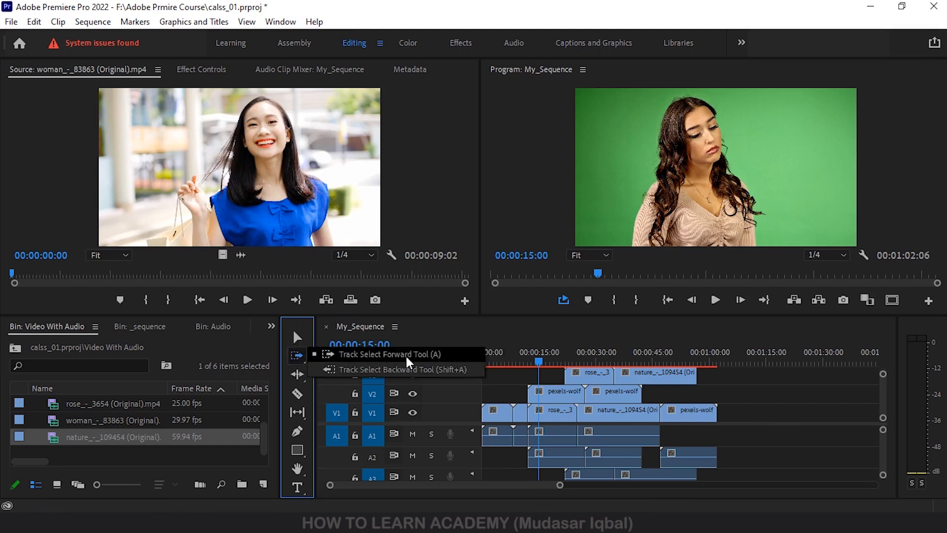
click(358, 355)
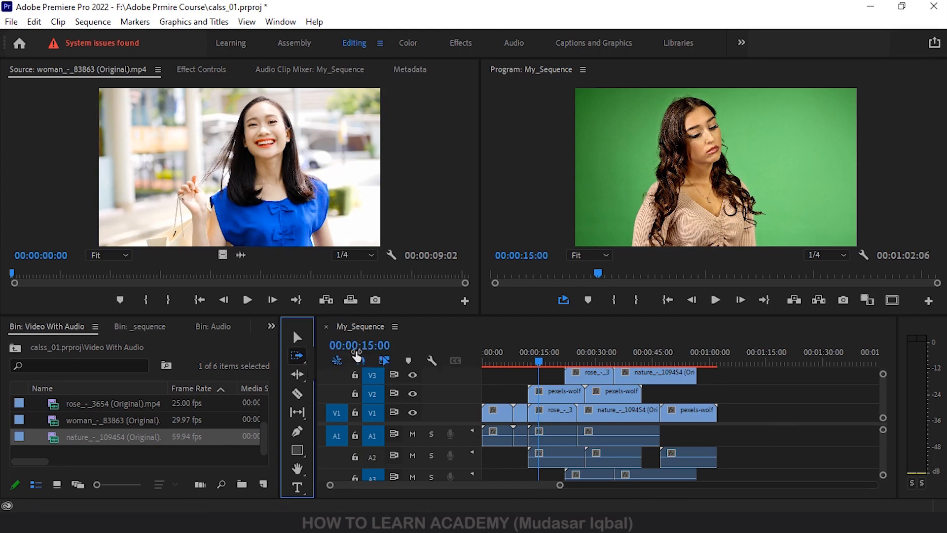
click(543, 382)
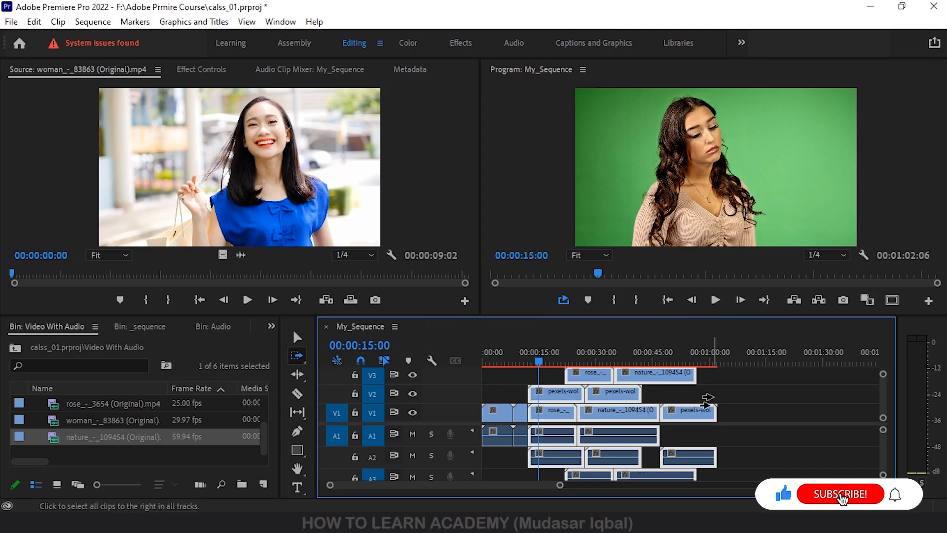
Try shifting the selected clips about 15 seconds later with the Selection tool, and undo the move
click(297, 338)
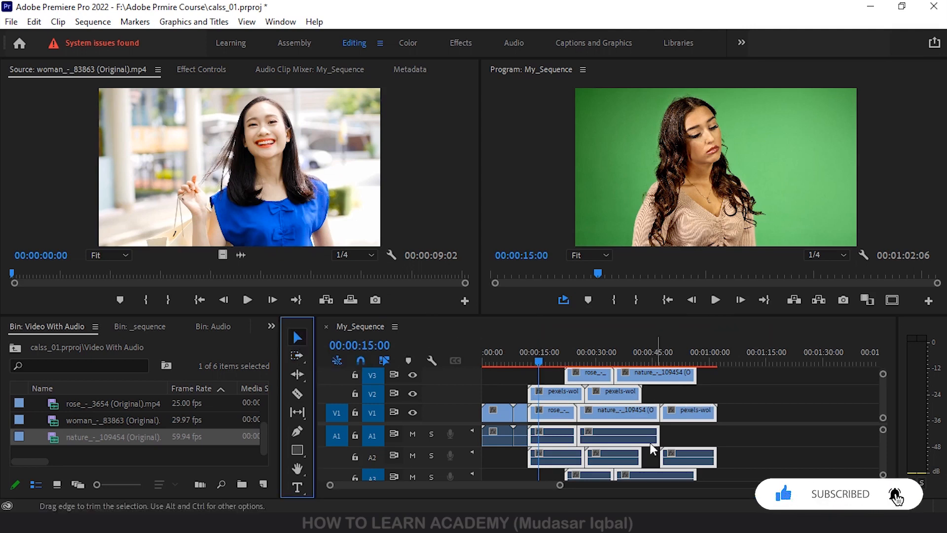
drag(607, 398, 663, 396)
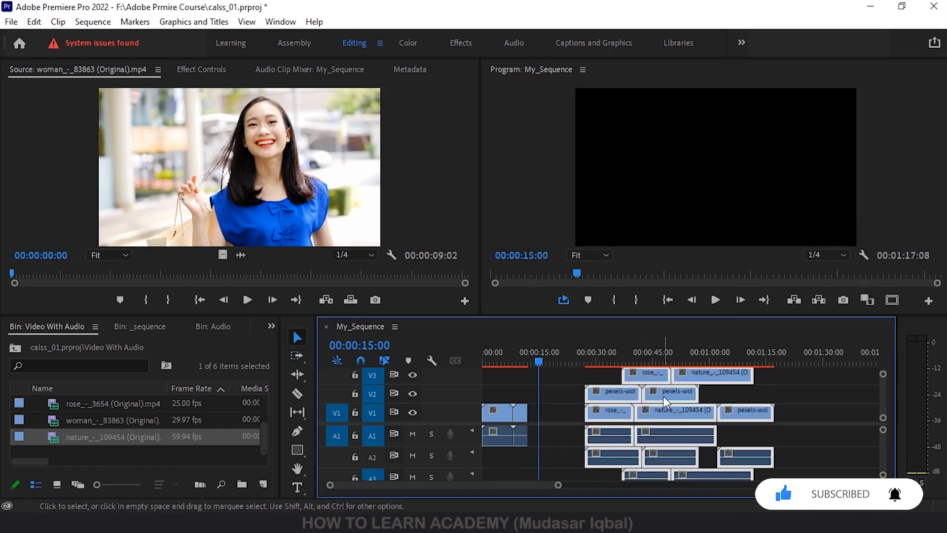
key(ctrl+z)
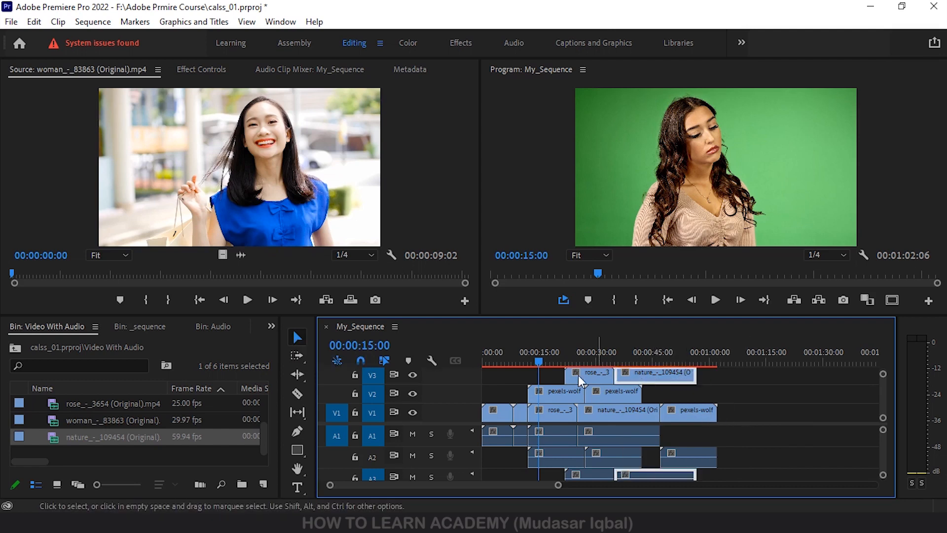
Select individual clips one at a time on V2 and V1, ending with the nature clip on V1
click(592, 393)
click(548, 392)
click(552, 408)
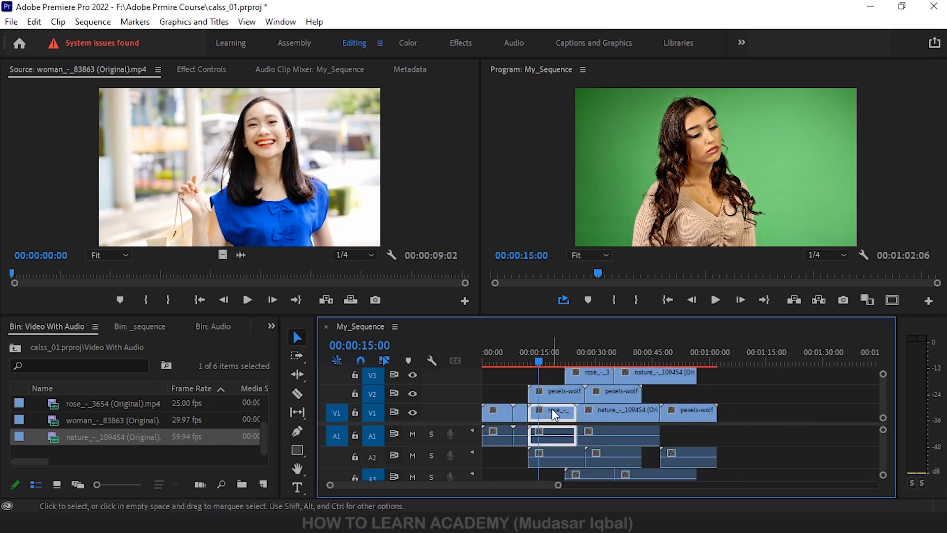
click(617, 412)
click(690, 414)
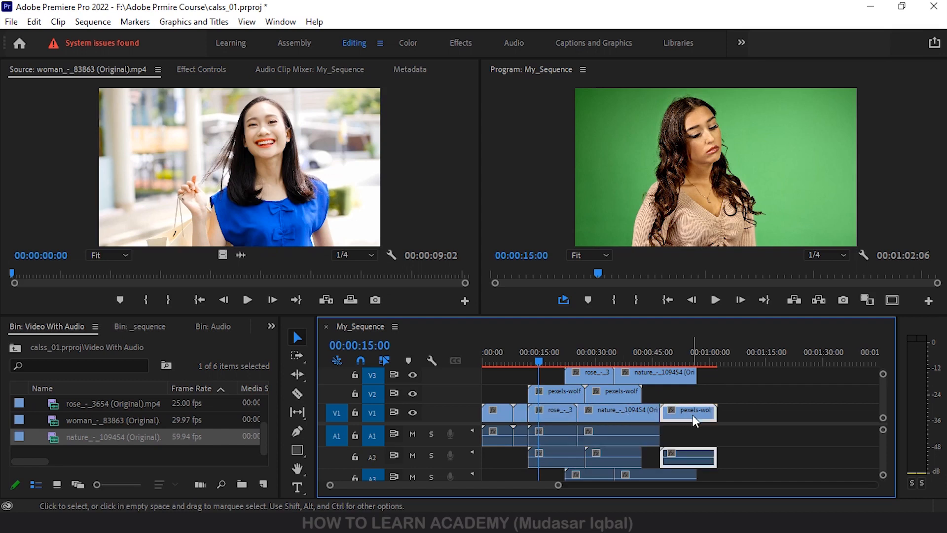
click(623, 411)
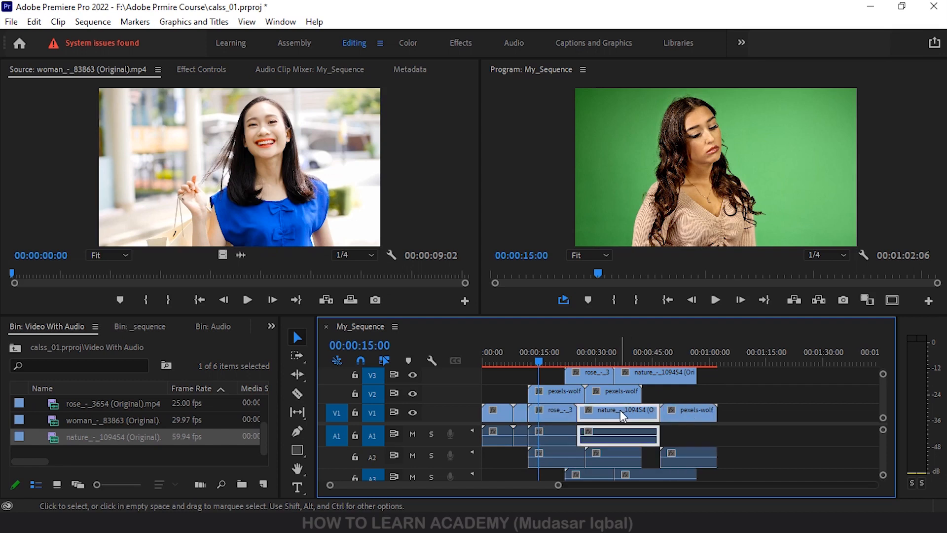
Select all clips on every track from about 00:00:15:00 onward using the Track Select Forward tool
click(298, 355)
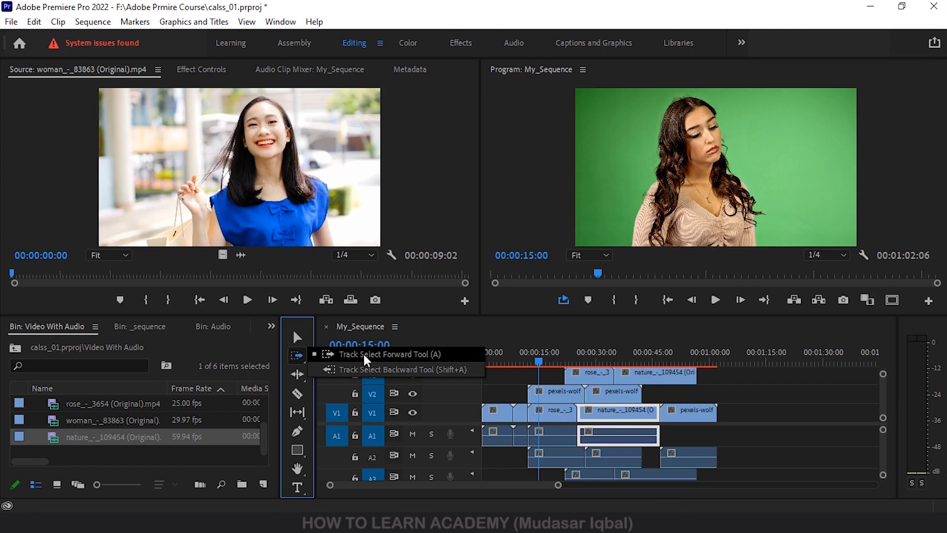
click(365, 355)
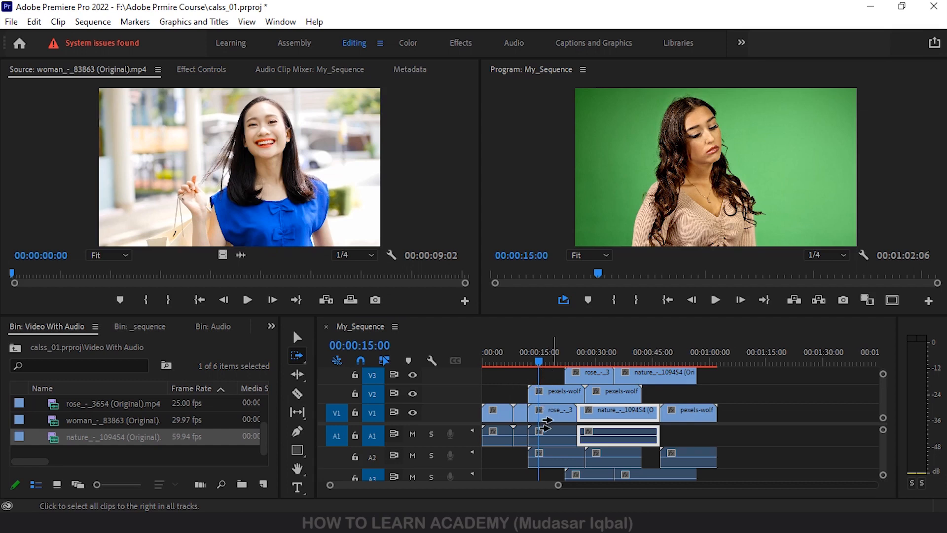
click(543, 379)
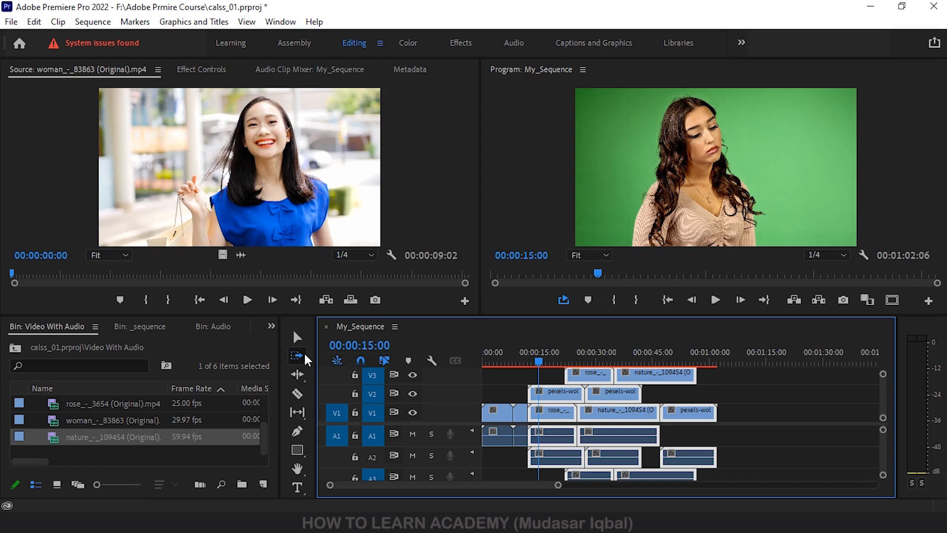
Select all clips on every track from about 00:00:29:00 back to the start using the Track Select Backward tool
click(299, 352)
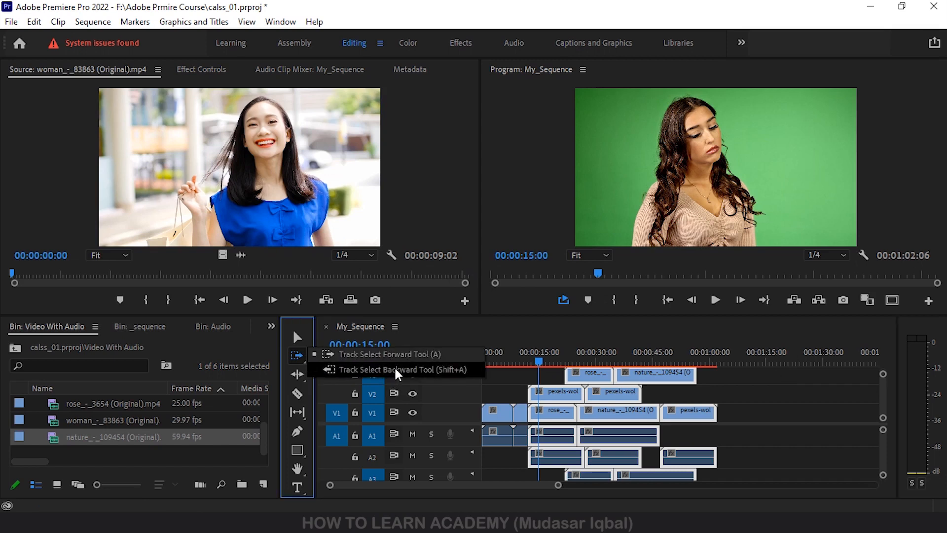
click(395, 371)
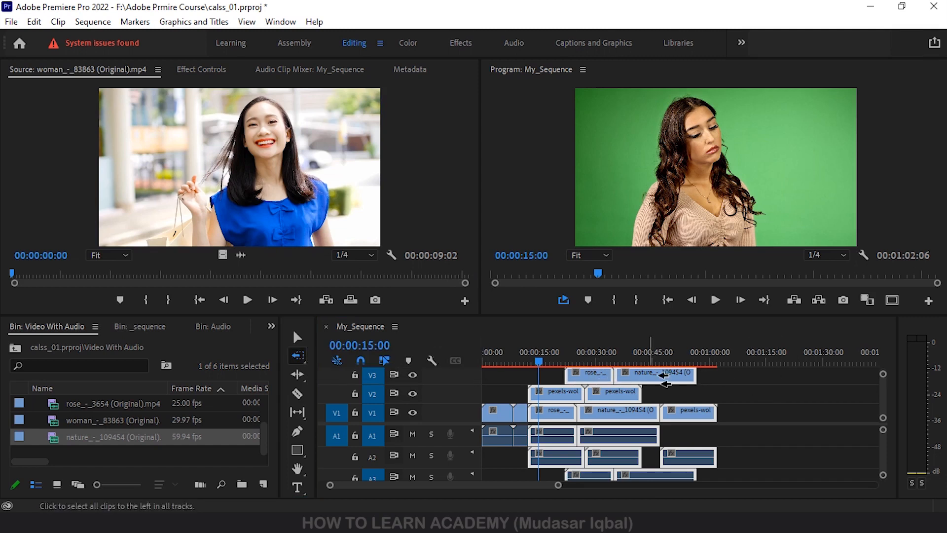
click(592, 380)
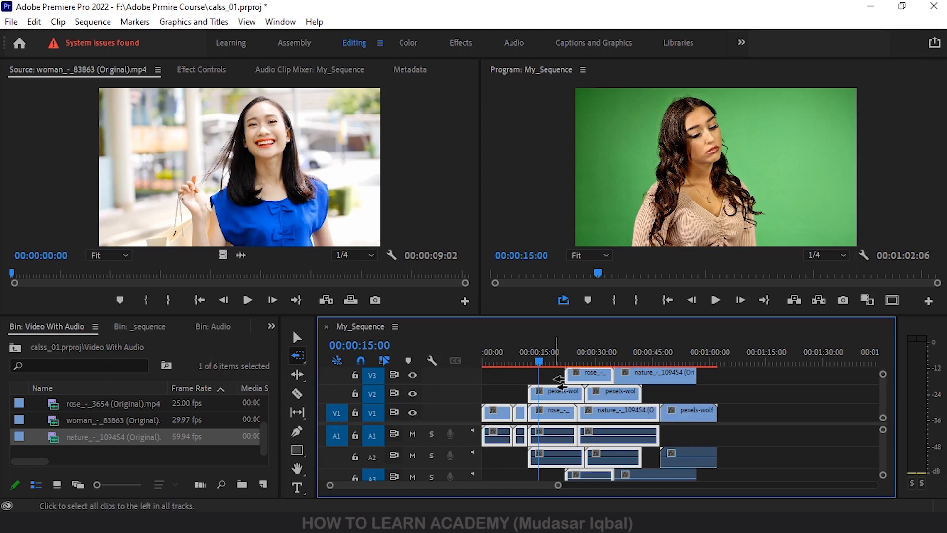
Repeat the backward selection from several other points on the timeline, ending past the last clip so all clips are selected
click(513, 383)
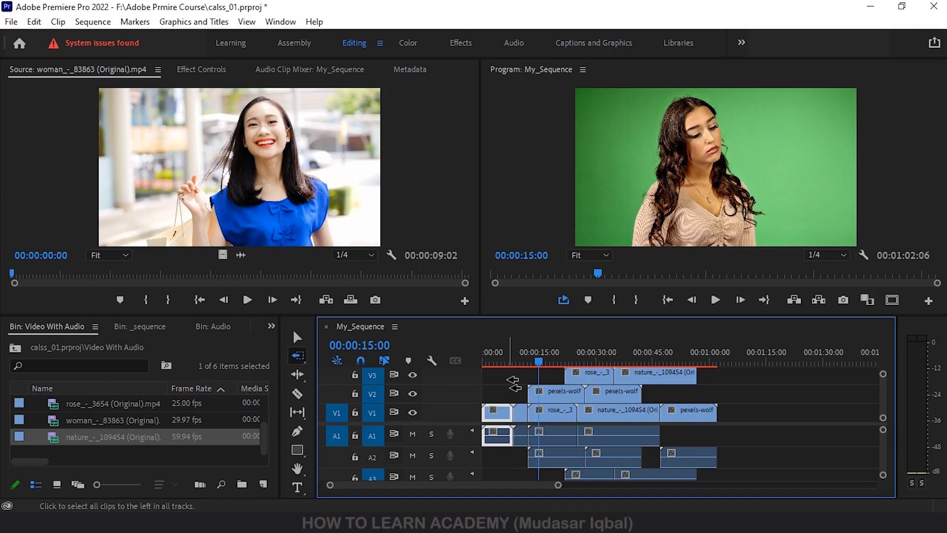
click(696, 397)
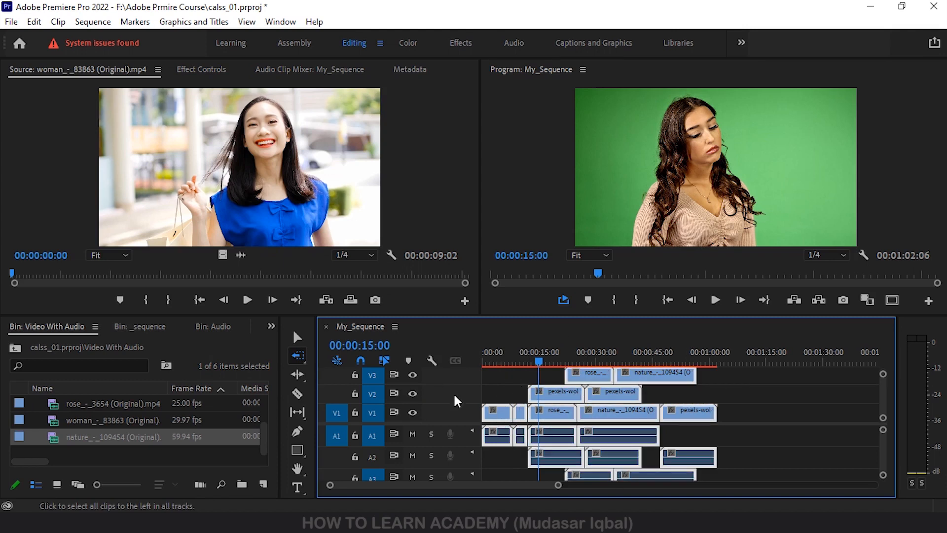
click(567, 399)
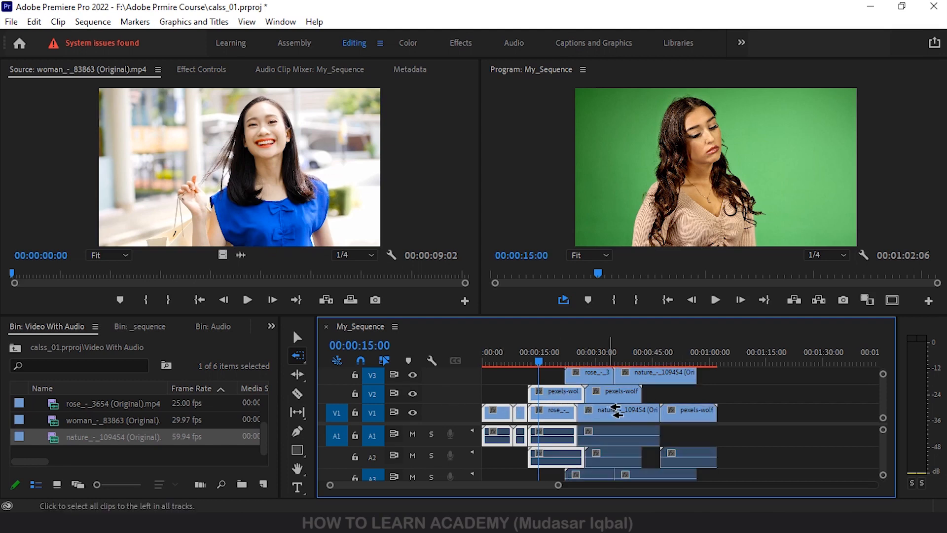
click(743, 391)
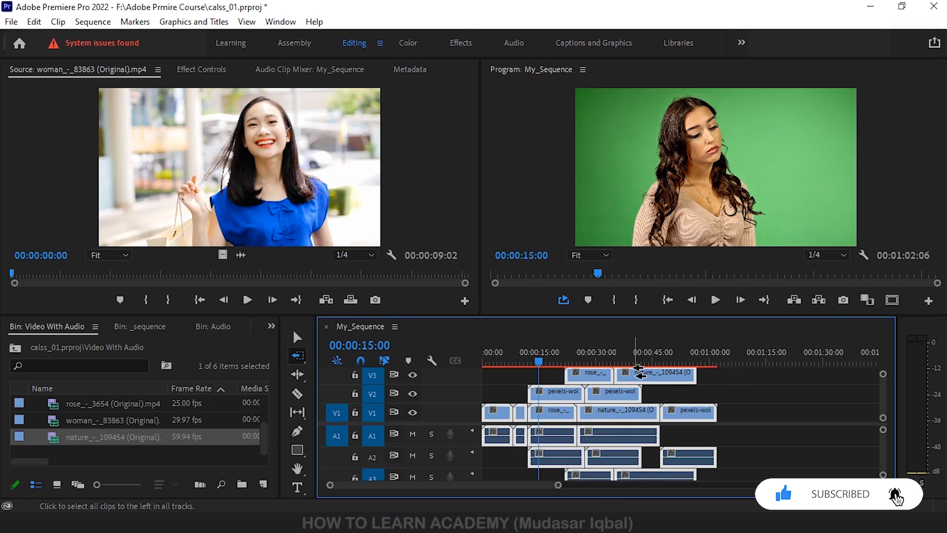
Switch to the Track Select Forward tool and select all clips on every track from about 00:00:10:00 onward
click(298, 356)
click(297, 357)
click(355, 353)
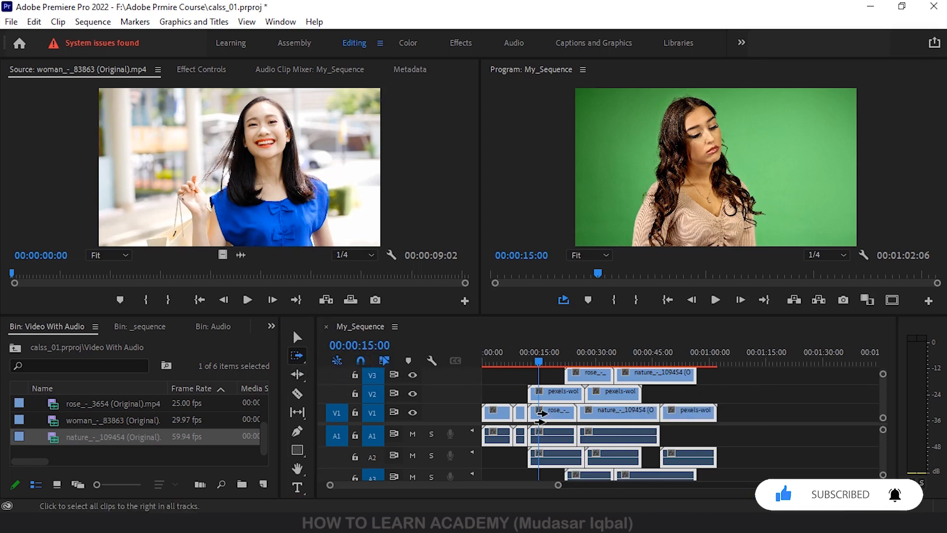
click(511, 384)
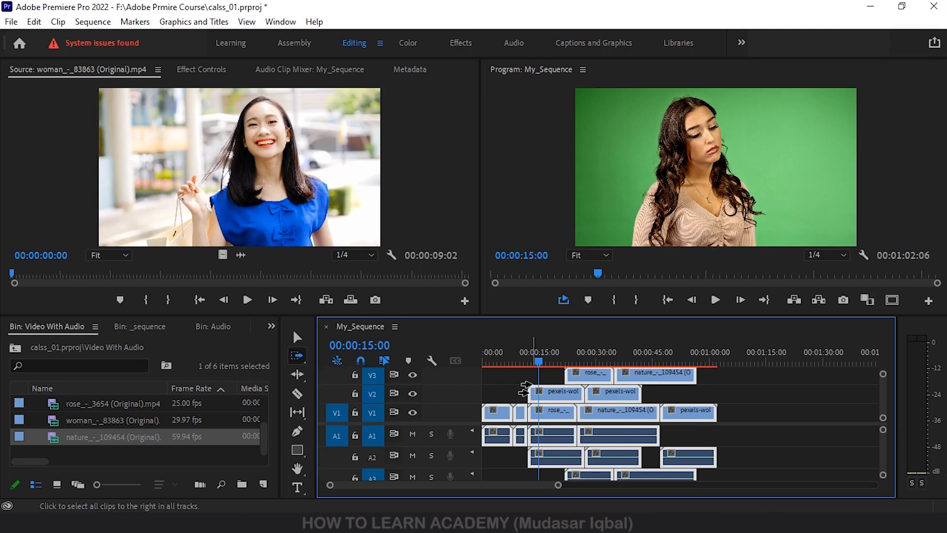
click(519, 386)
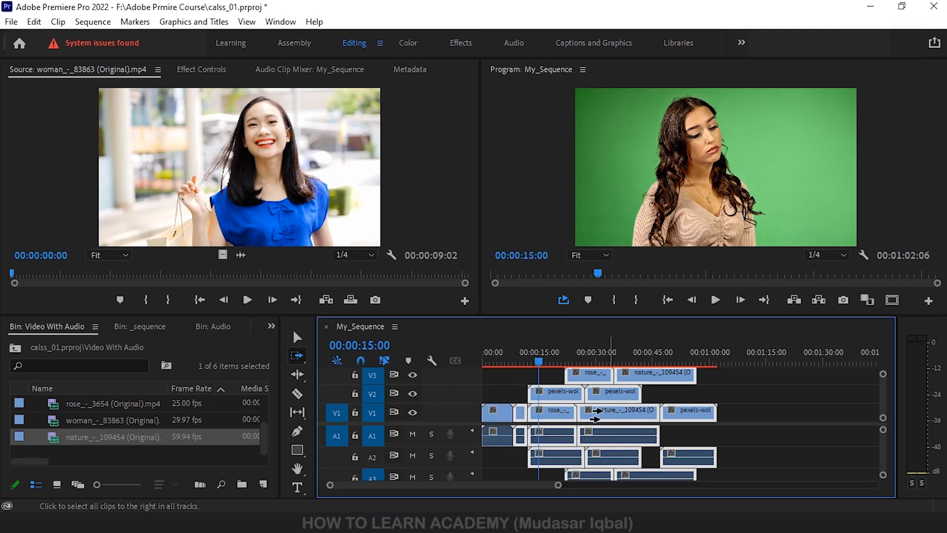
Select clips forward on a single track only, first on V1, followed by V2 and V3
click(553, 412)
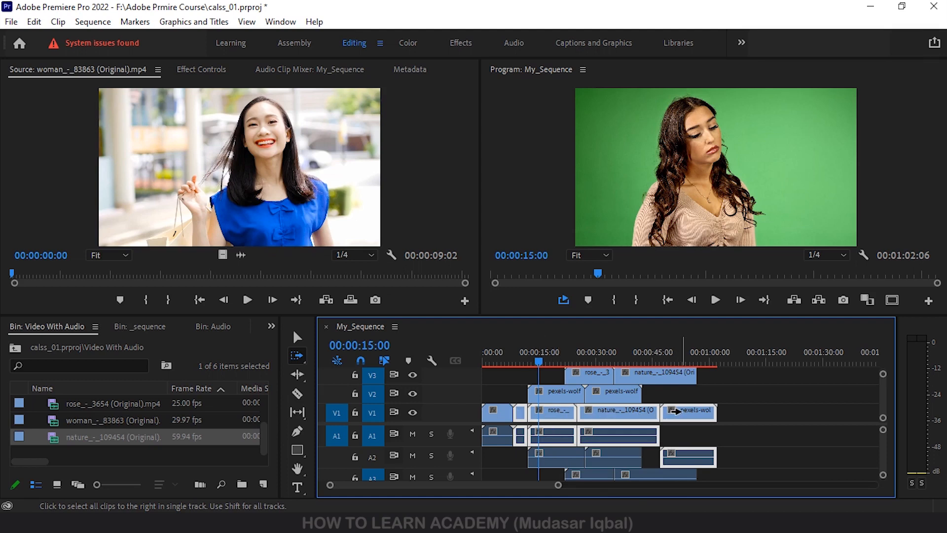
click(546, 392)
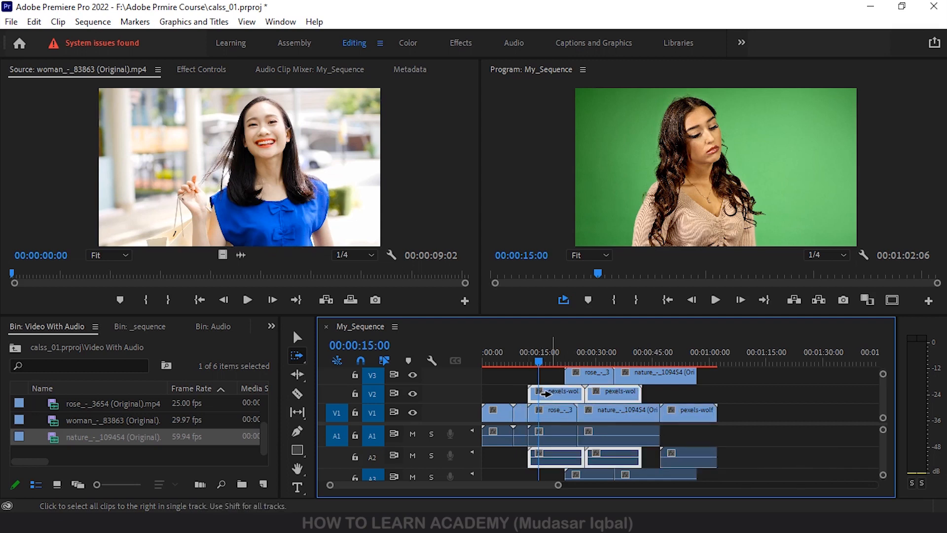
click(583, 376)
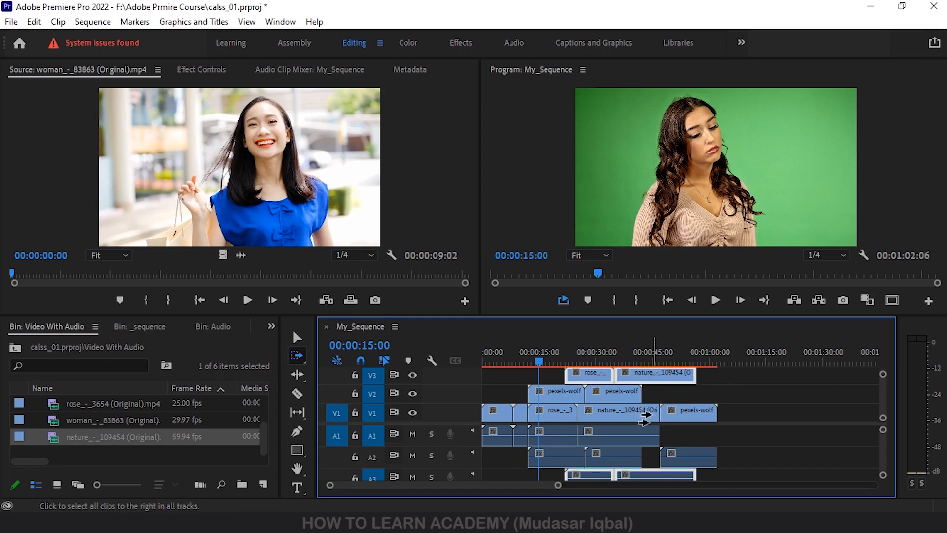
Select the clips on every track from about 00:00:10:00 onward, and restrict the forward selection to the V2 clips
click(521, 383)
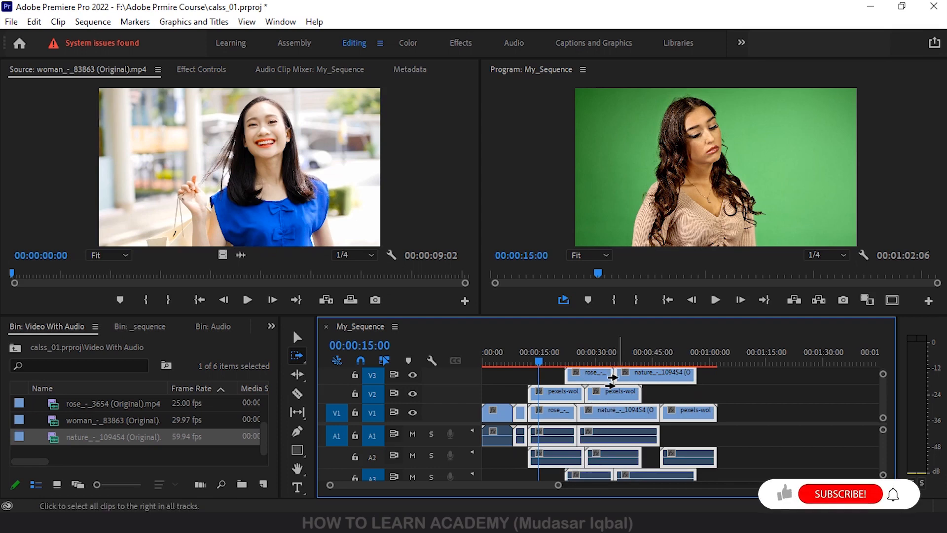
click(549, 390)
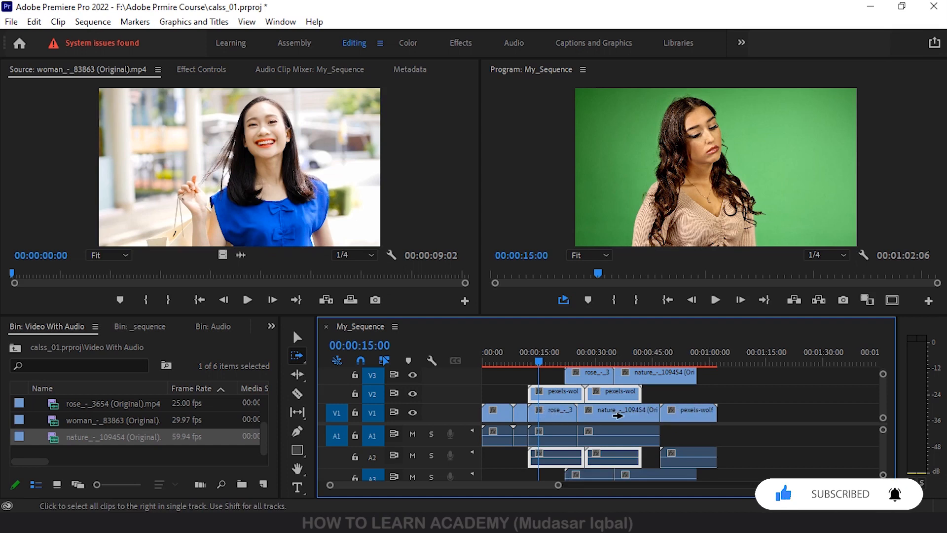
Select all clips on every track backward from a point past the last clip using the Track Select Backward tool
click(298, 354)
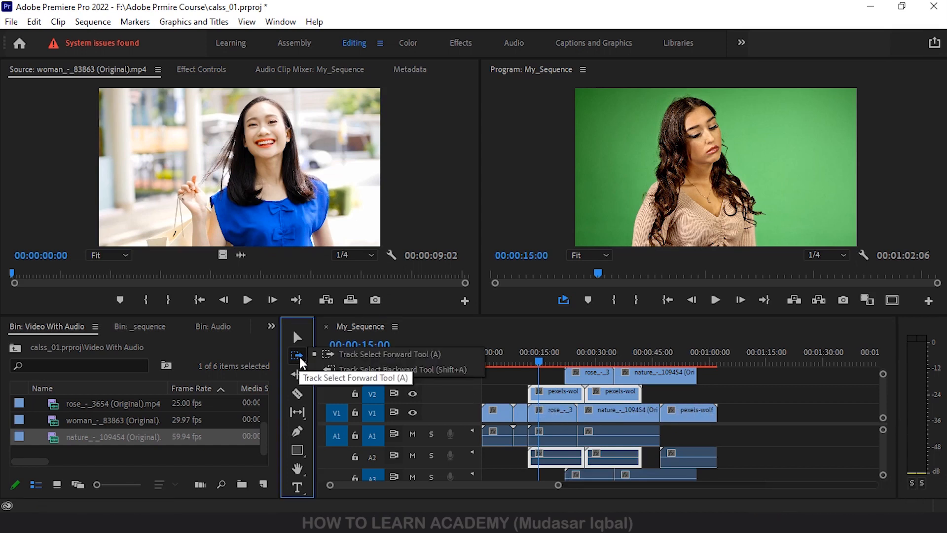
click(365, 369)
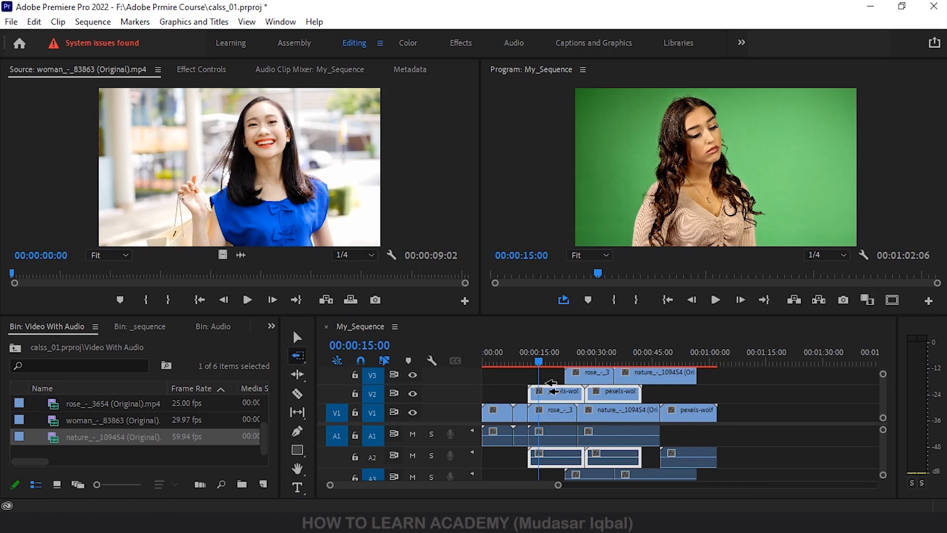
click(745, 390)
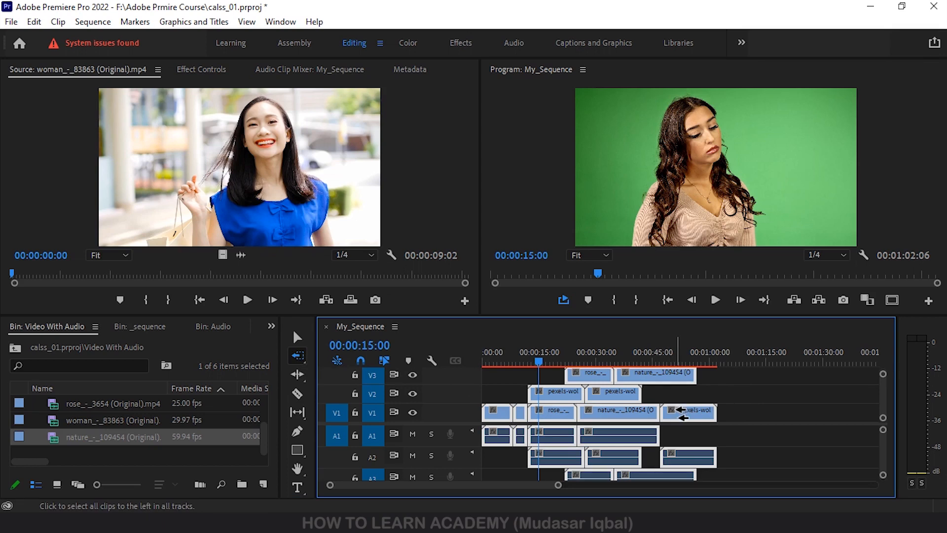
Select clips backward on a single track only, on V1, V3 and V2 in turn, keeping the Track Select Backward tool active
shift+click(688, 414)
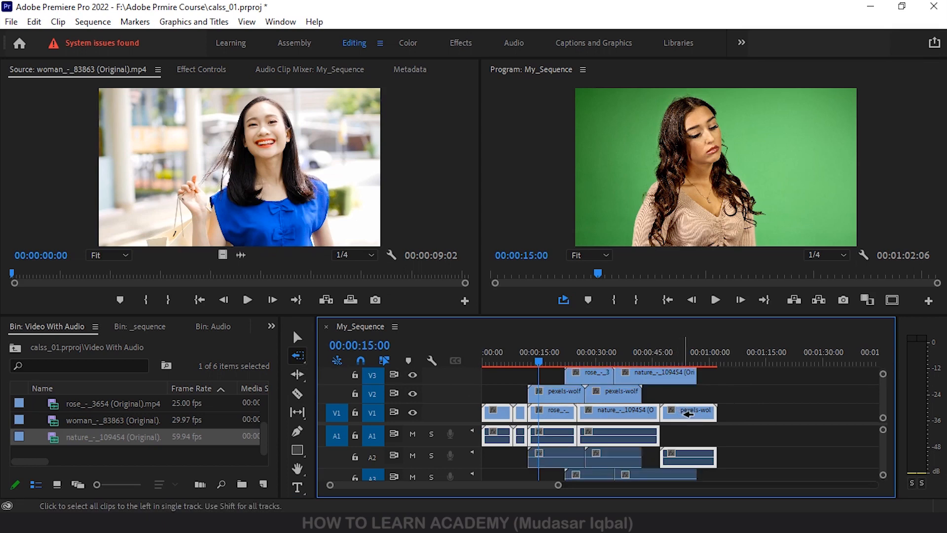
shift+click(665, 371)
click(608, 392)
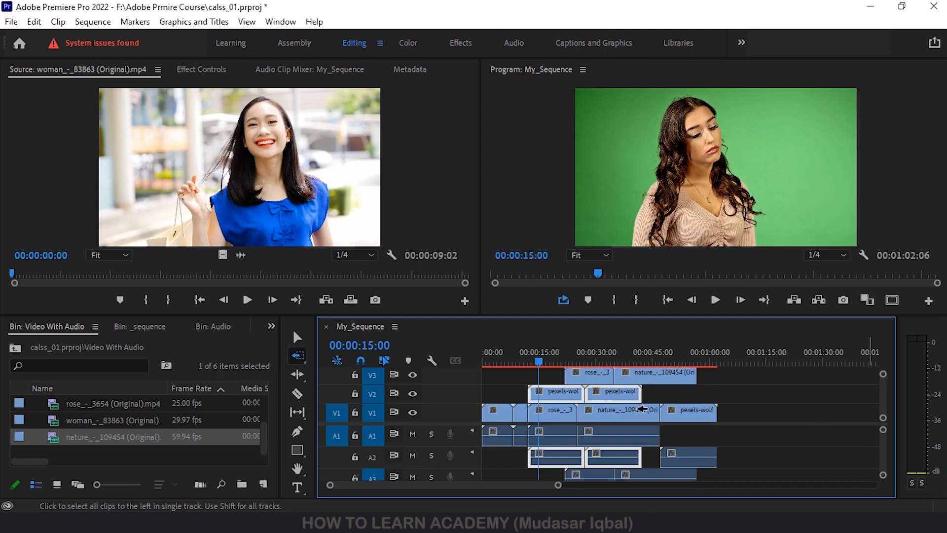
click(298, 354)
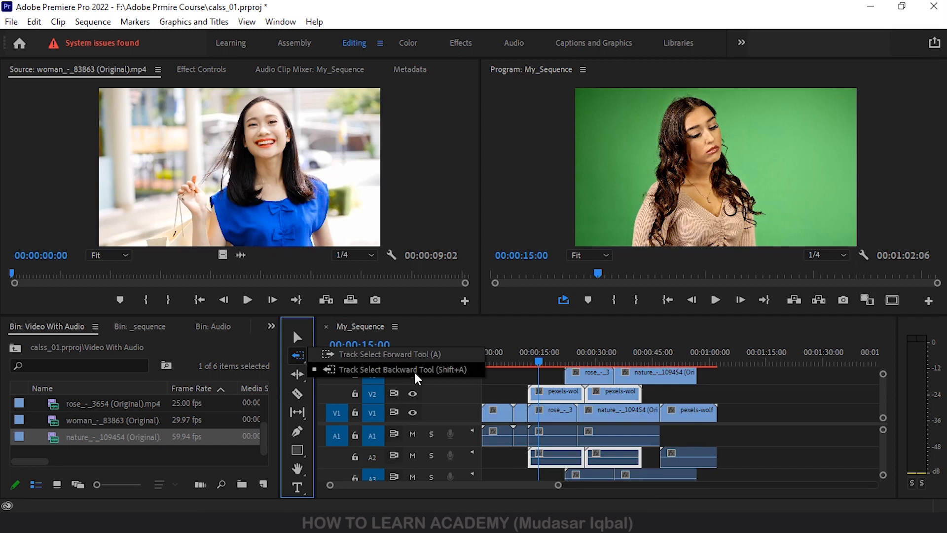
click(414, 370)
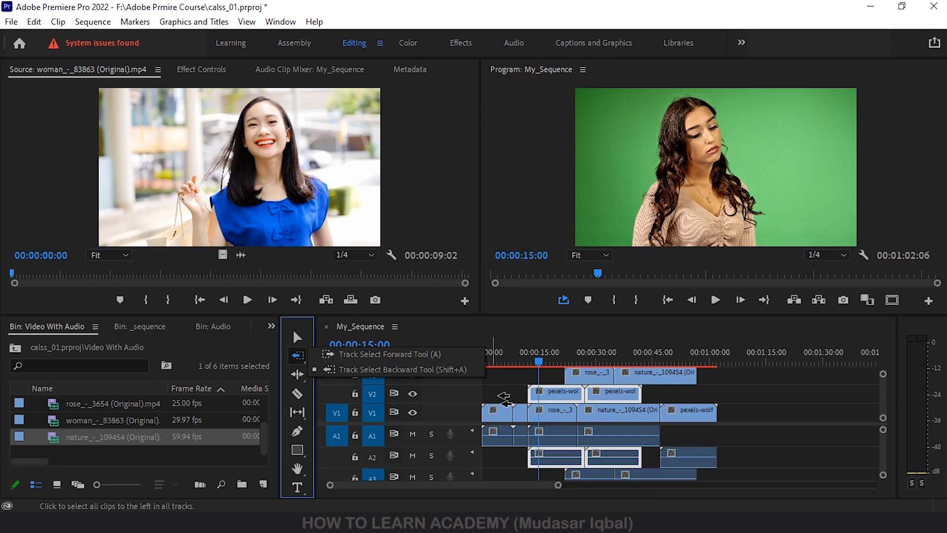